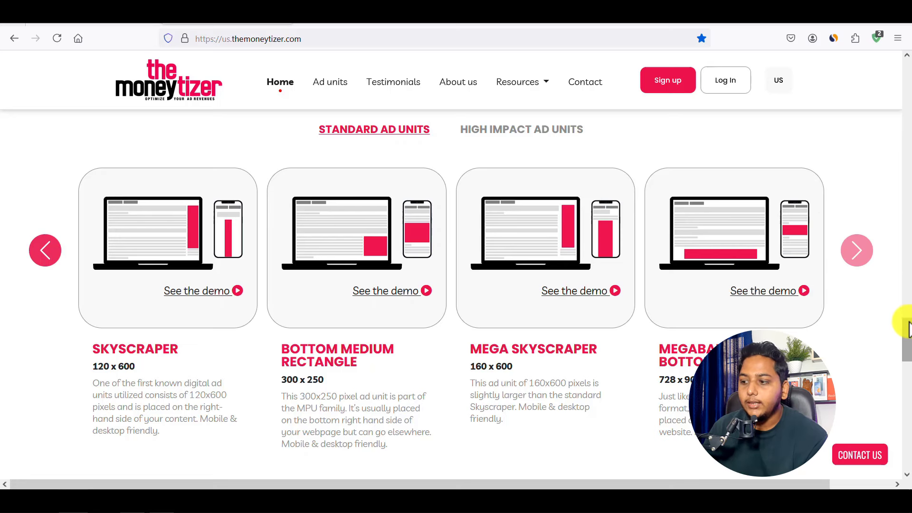
- Advance the standard ad units carousel and open the page listing all ad units
left_click(857, 259)
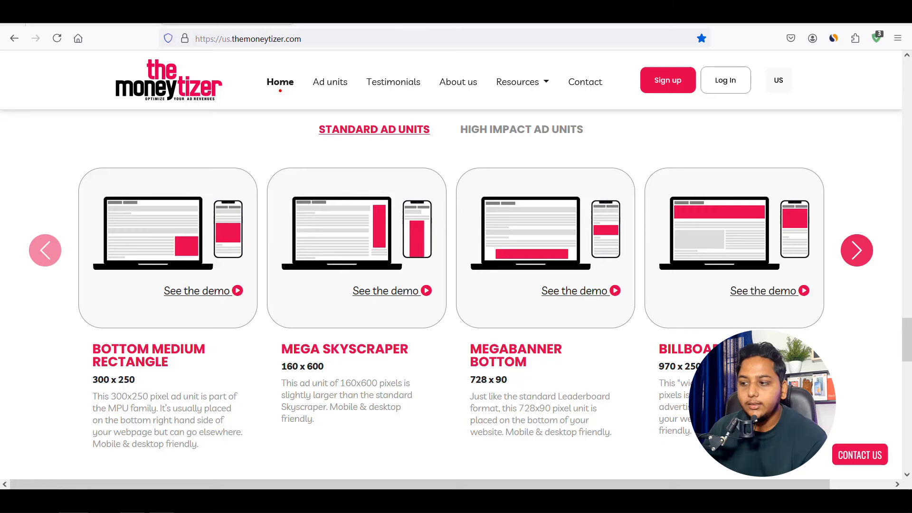
left_click_drag(907, 333, 905, 368)
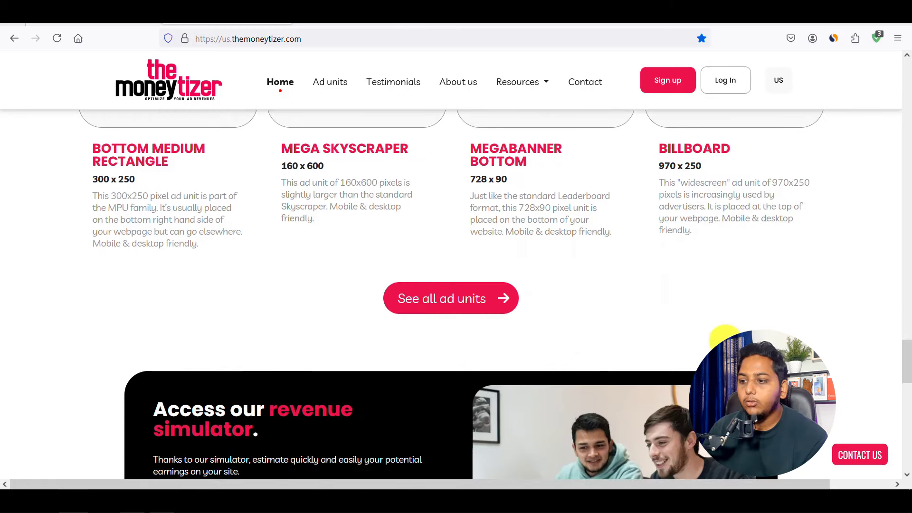
left_click(475, 309)
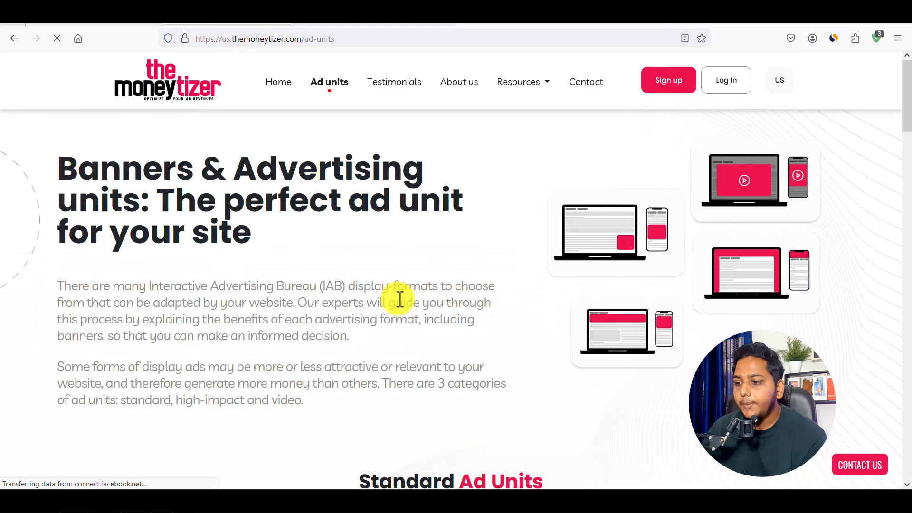
- Examine the standard, high-impact and video ad formats on the ad units page
scroll(406, 353, "down", 5)
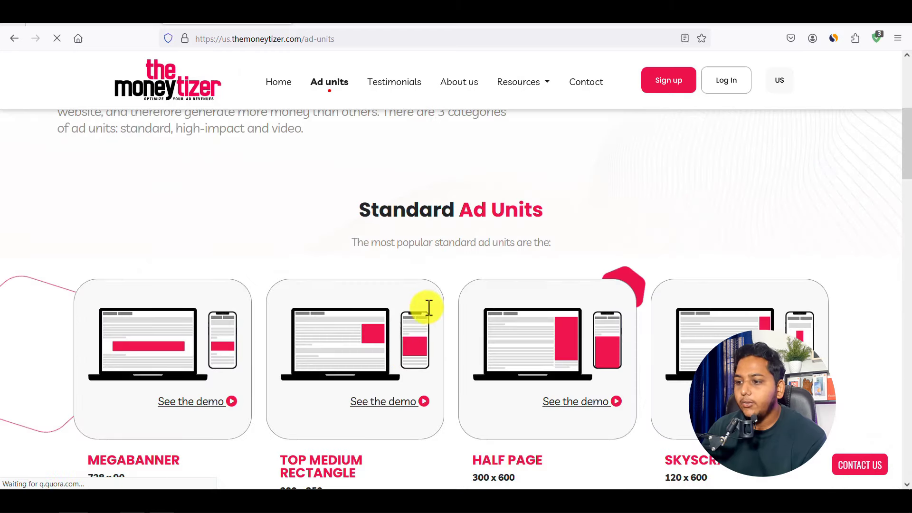
scroll(427, 306, "down", 5)
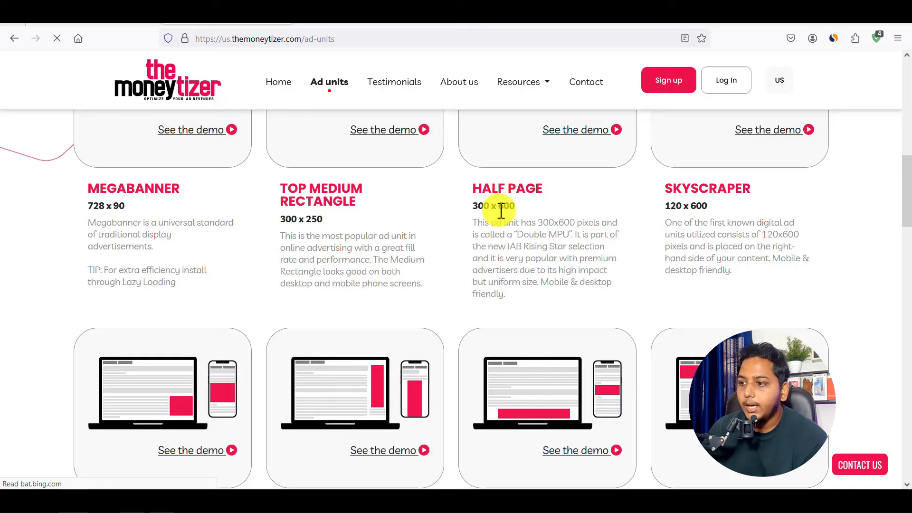
scroll(499, 210, "up", 5)
scroll(573, 386, "down", 8)
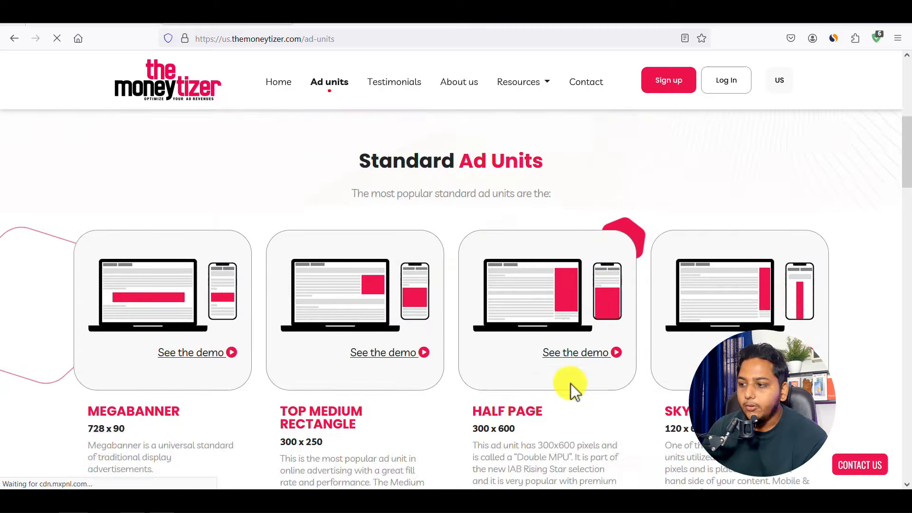
scroll(571, 383, "down", 2)
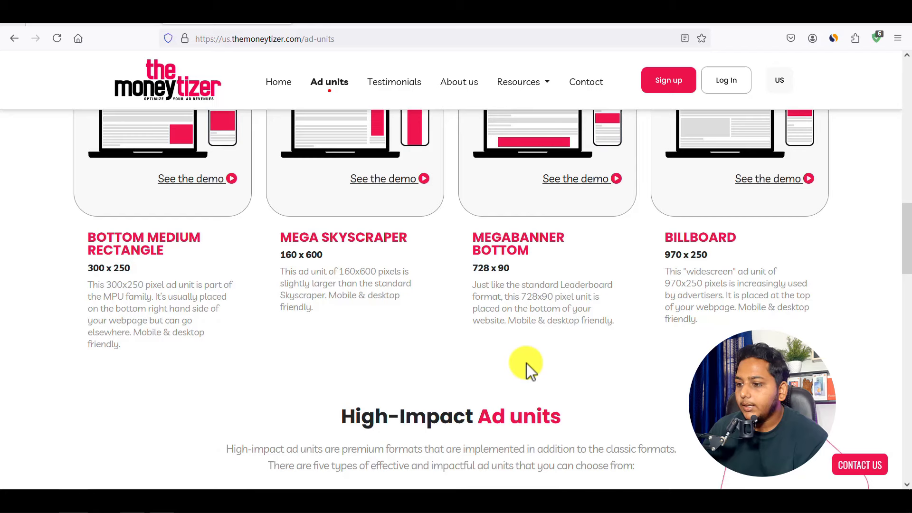
scroll(526, 363, "down", 5)
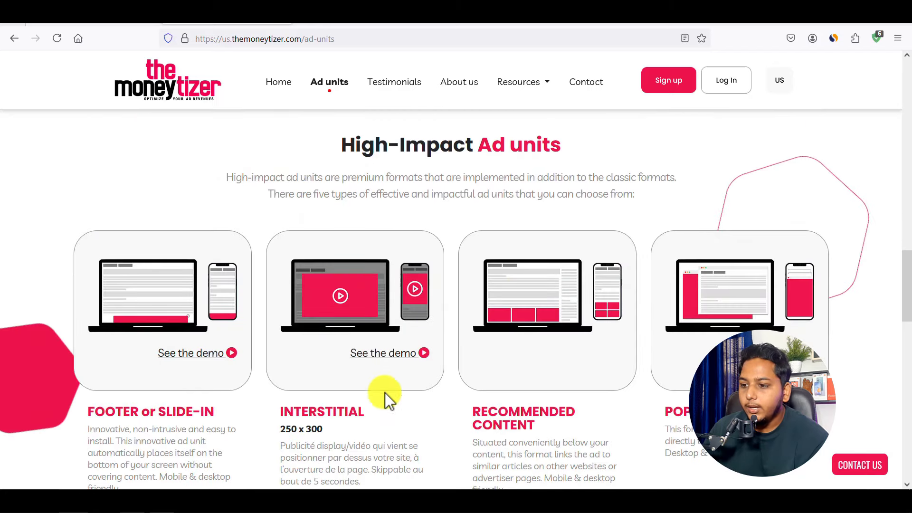
scroll(305, 441, "down", 2)
scroll(305, 441, "down", 3)
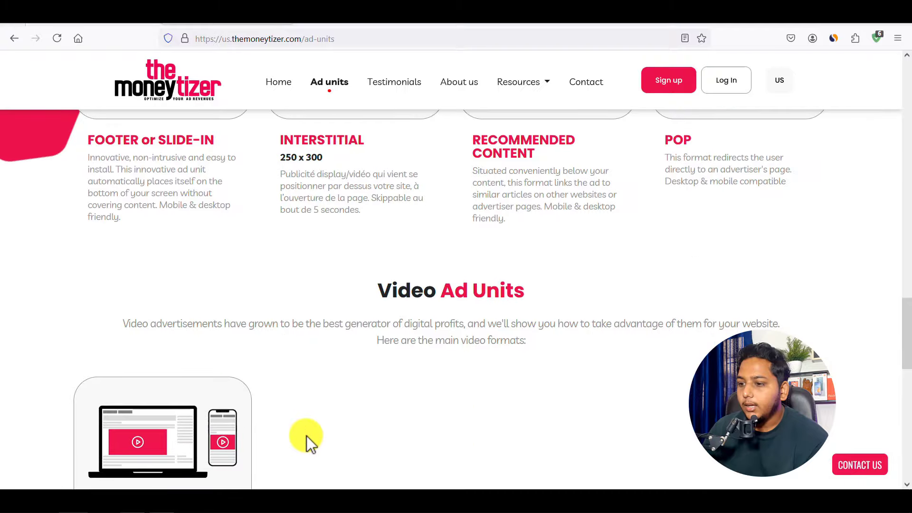
scroll(305, 437, "up", 4)
scroll(332, 418, "down", 4)
scroll(145, 436, "down", 5)
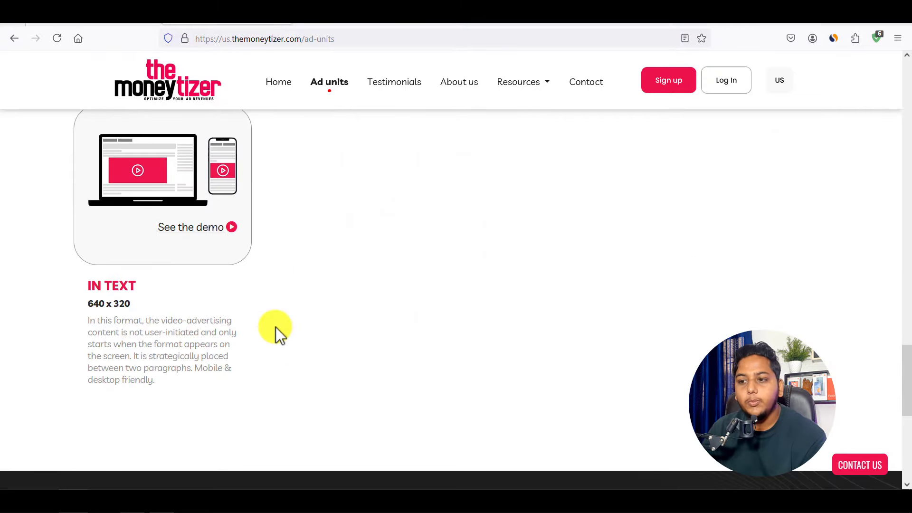
scroll(275, 327, "up", 12)
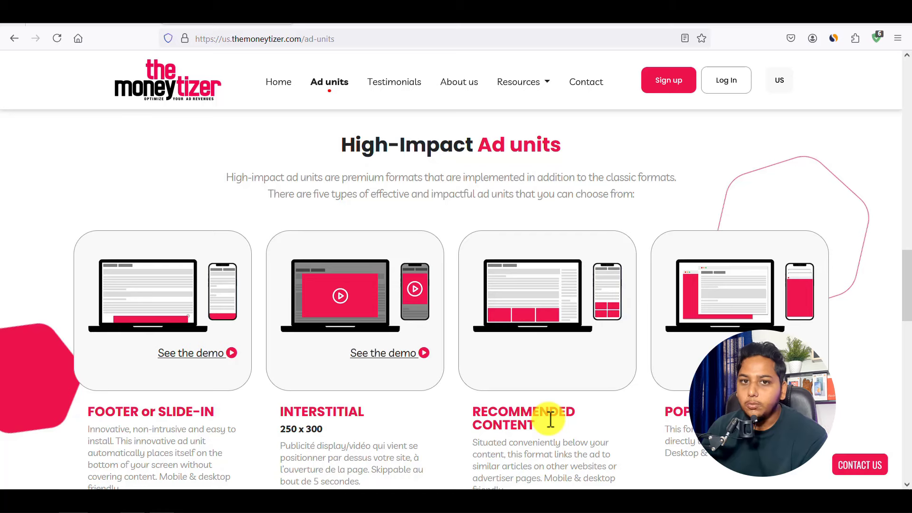
scroll(550, 419, "up", 20)
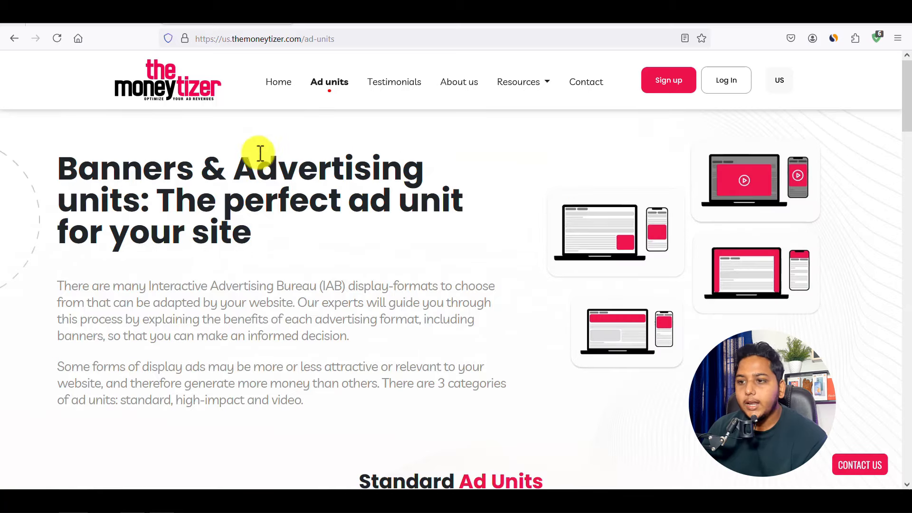
- Return to the site's home page and view the account creation form, then close it
left_click(166, 99)
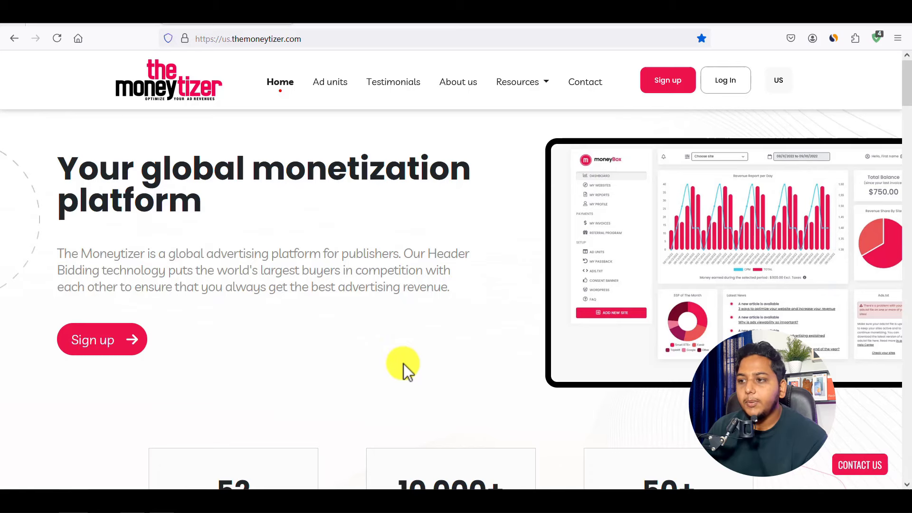
left_click(665, 80)
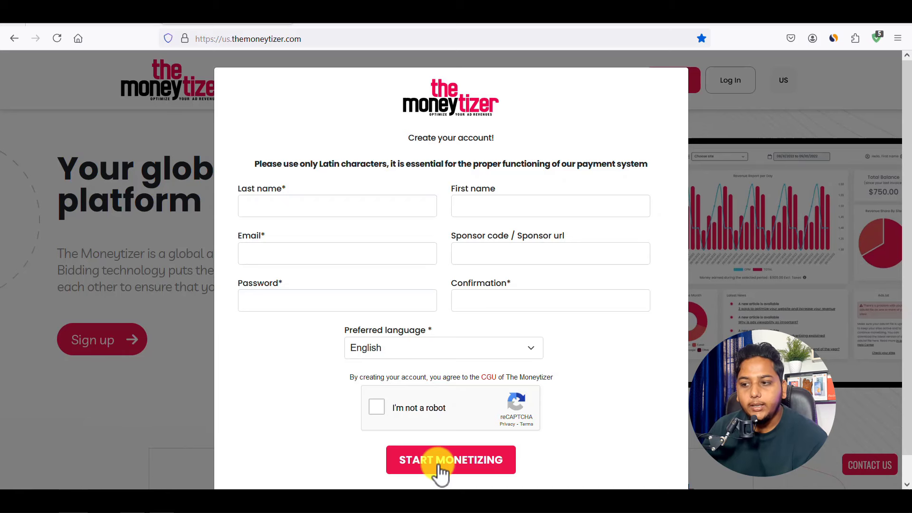
left_click(144, 380)
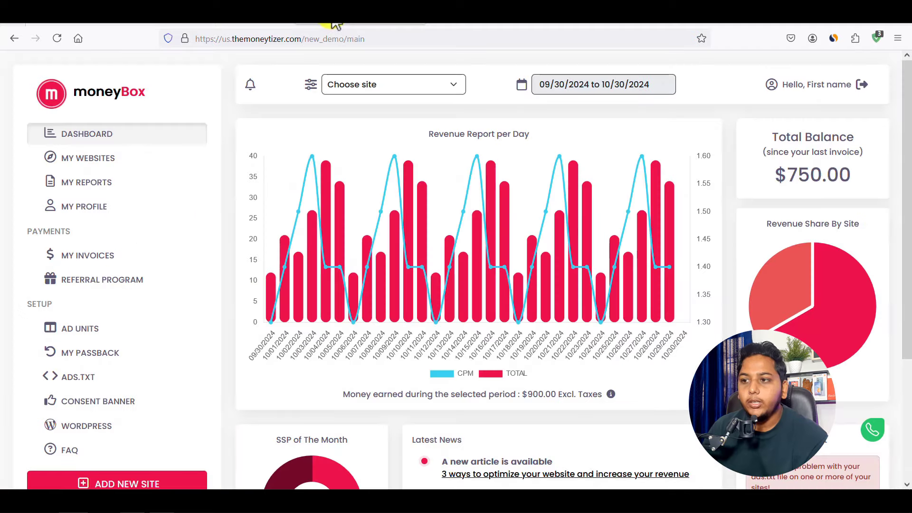
- Switch to the moneyBox demo dashboard, check its daily revenue chart, and open the form for adding a new site
left_click(335, 25)
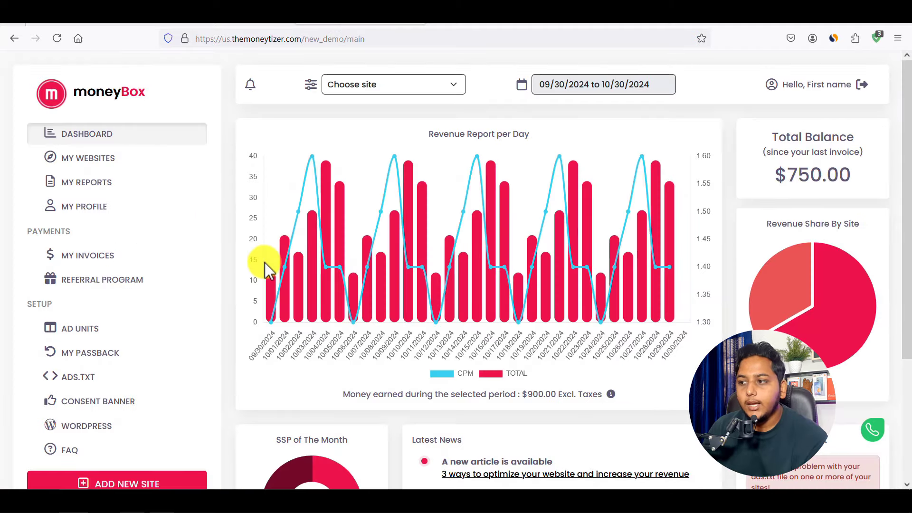
mouse_move(264, 264)
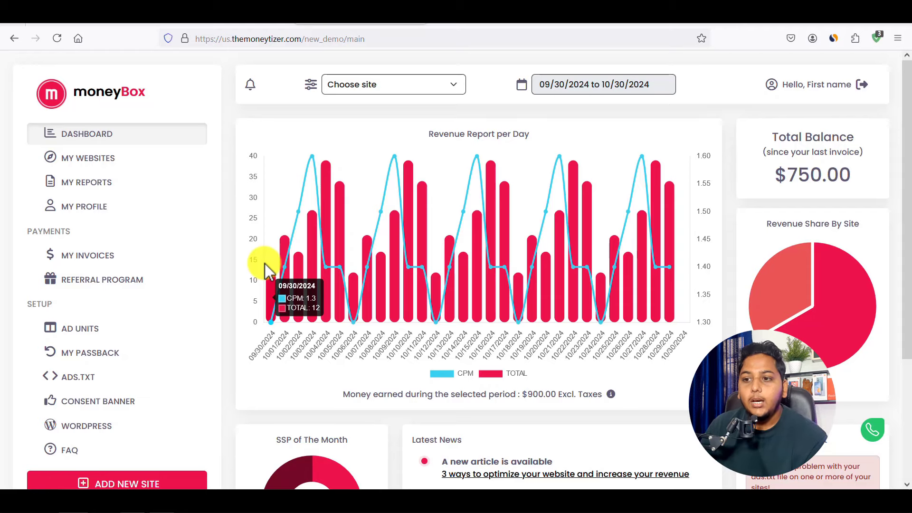
left_click(92, 164)
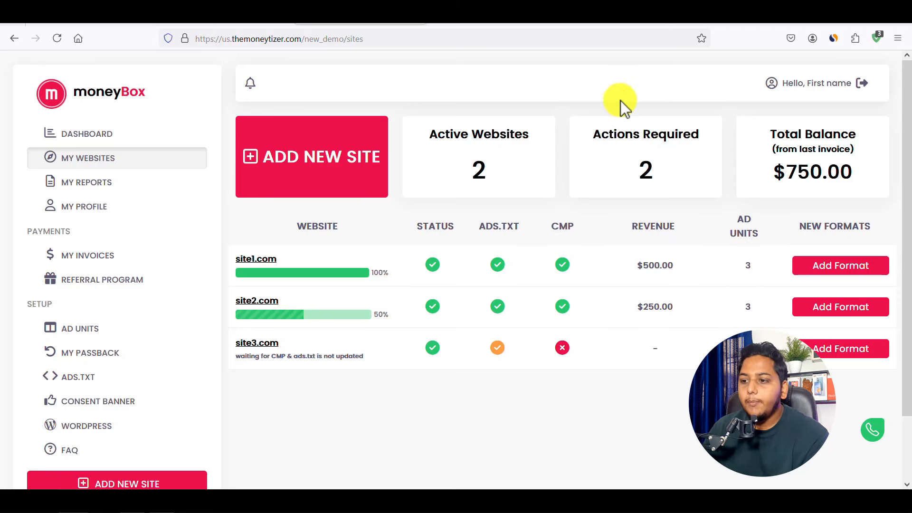
left_click(322, 170)
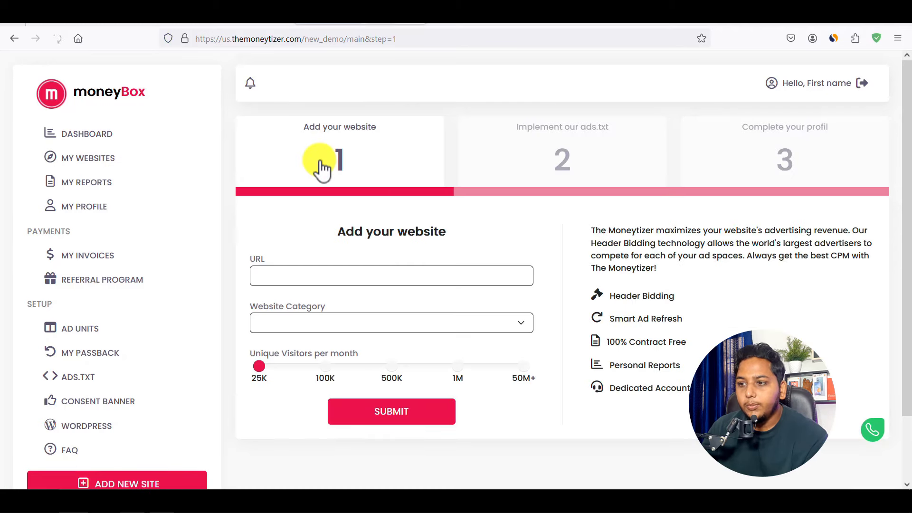
- In the website form, choose the High Tech category and set unique visitors per month to 100K
left_click(275, 276)
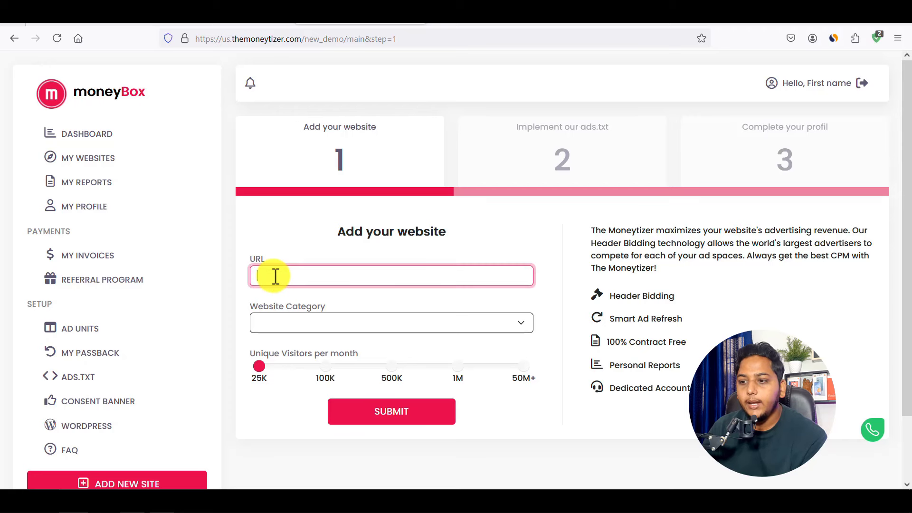
left_click(284, 330)
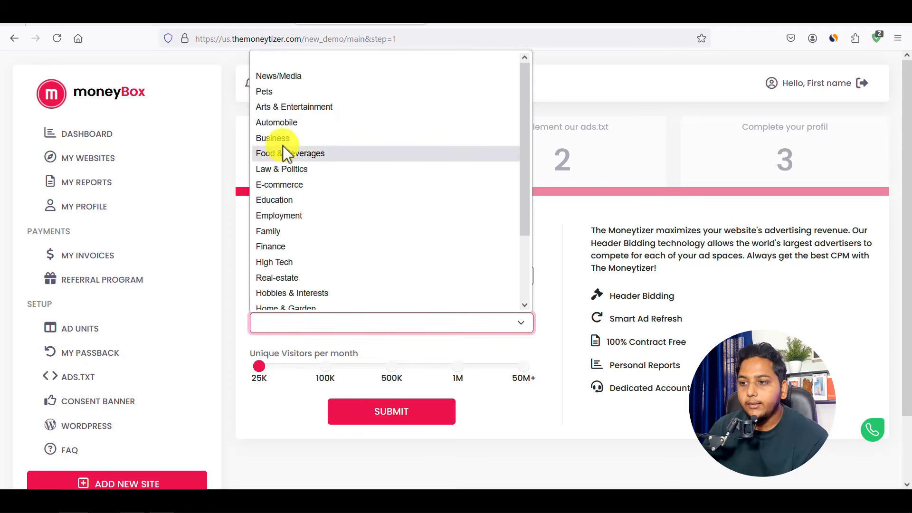
scroll(285, 161, "down", 2)
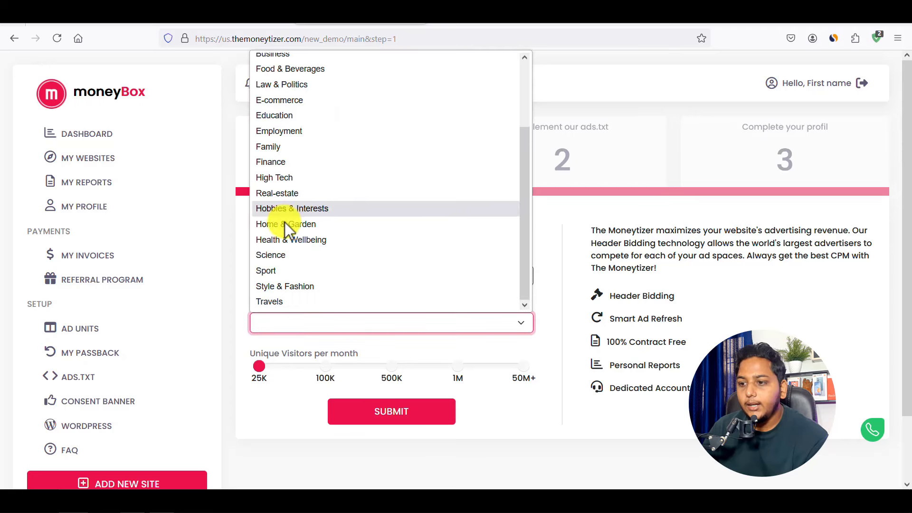
left_click(275, 177)
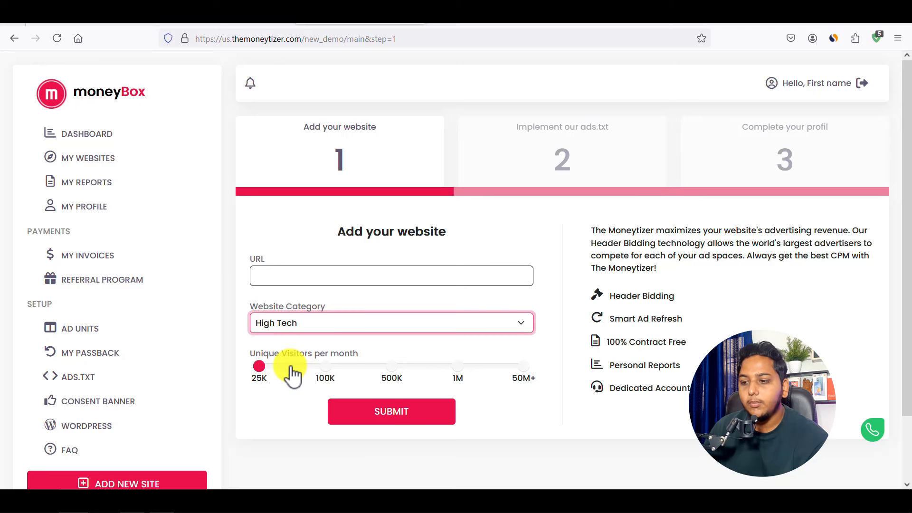
left_click(327, 371)
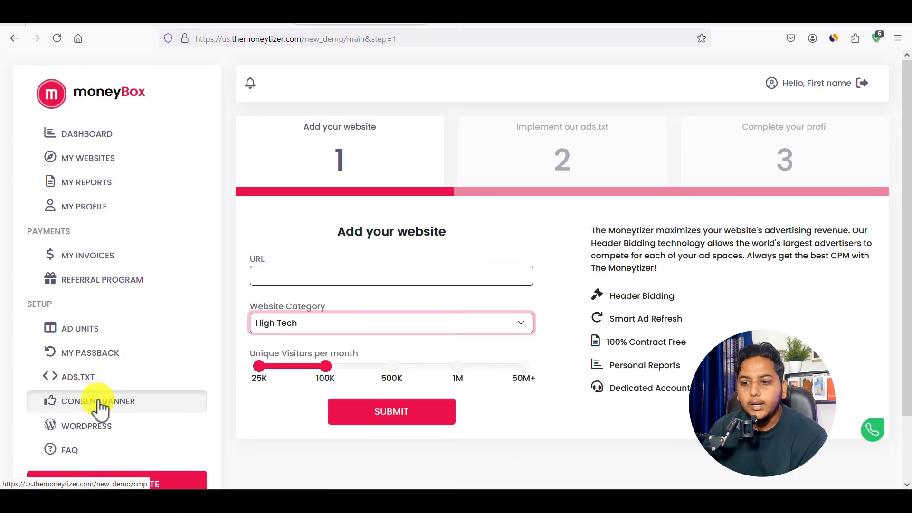
- Review the demo account's website list and the personal, contact and payment sections of its profile
left_click(97, 168)
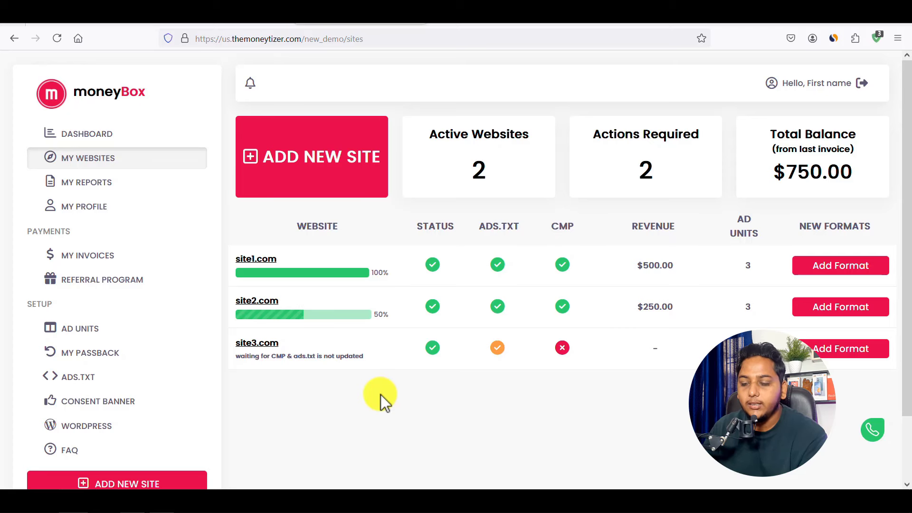
left_click(85, 216)
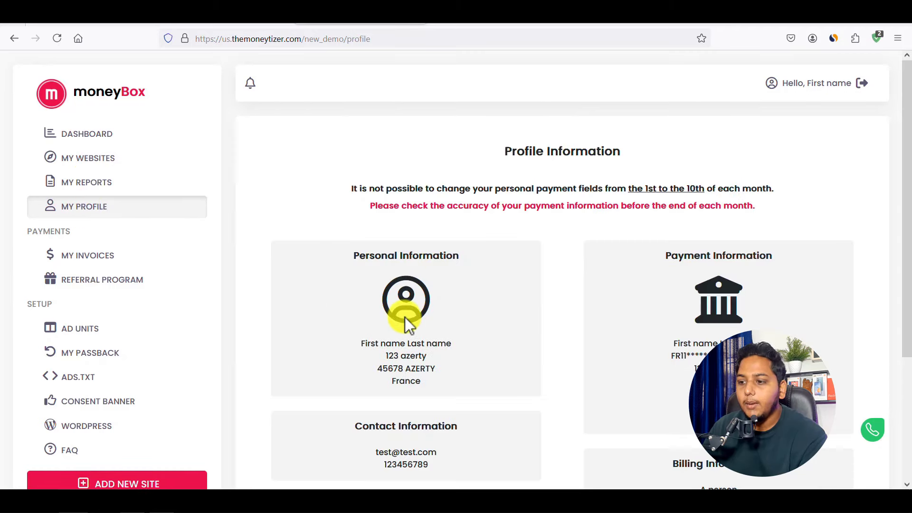
scroll(404, 317, "down", 3)
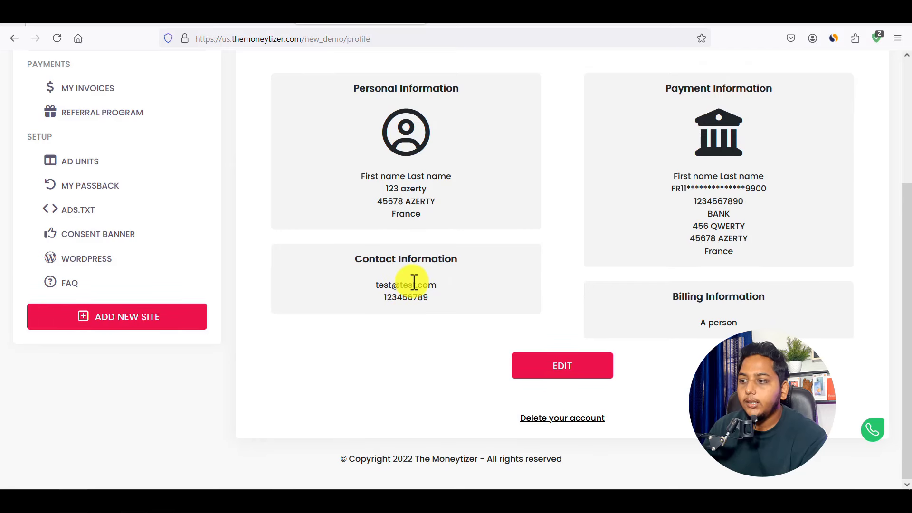
left_click_drag(905, 197, 905, 188)
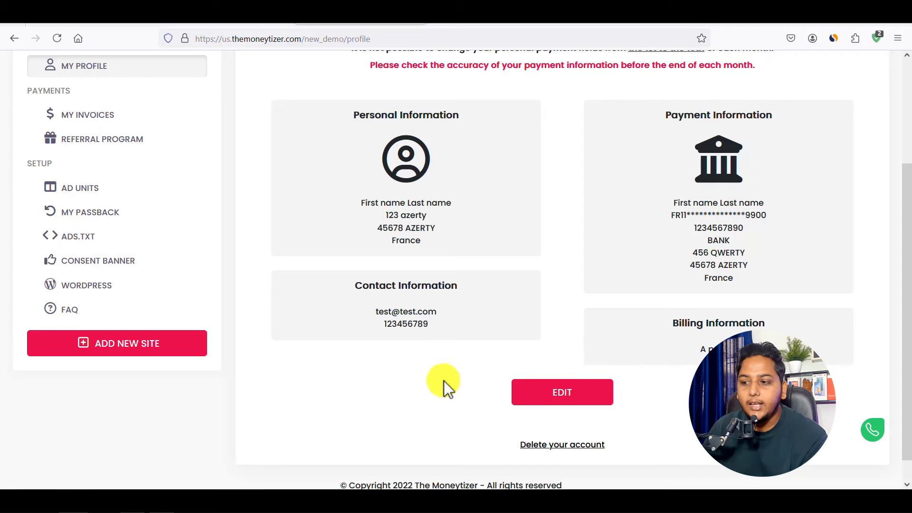
scroll(443, 380, "up", 3)
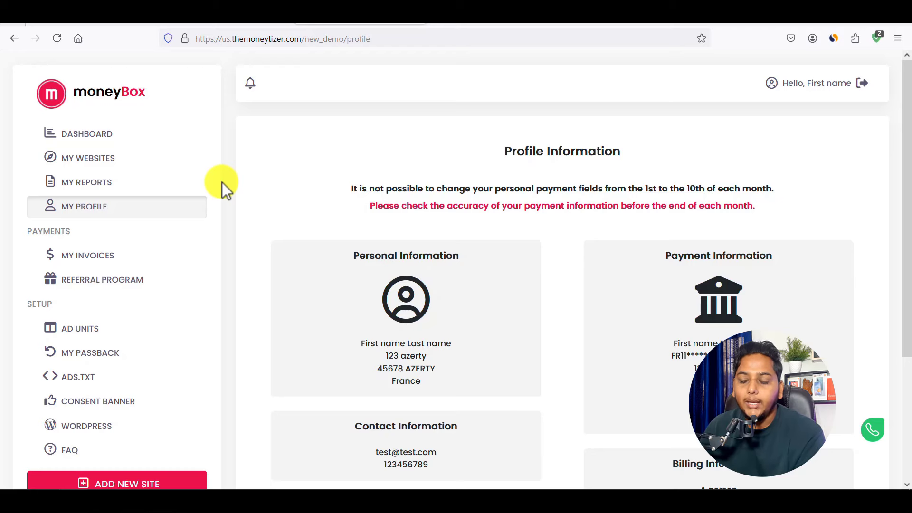
- Switch past the Moneytizer home page and the YouTube channel to bloggingskill.com and browse its latest articles
left_click(224, 24)
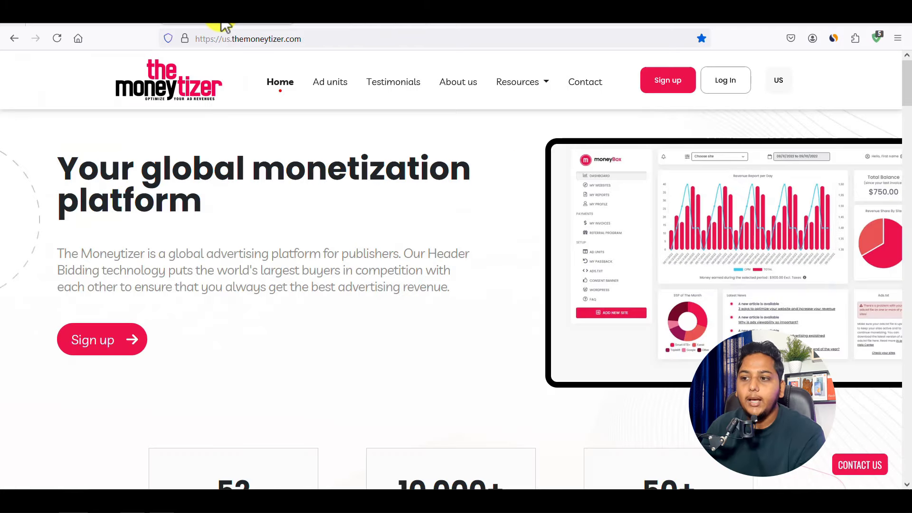
left_click(237, 248)
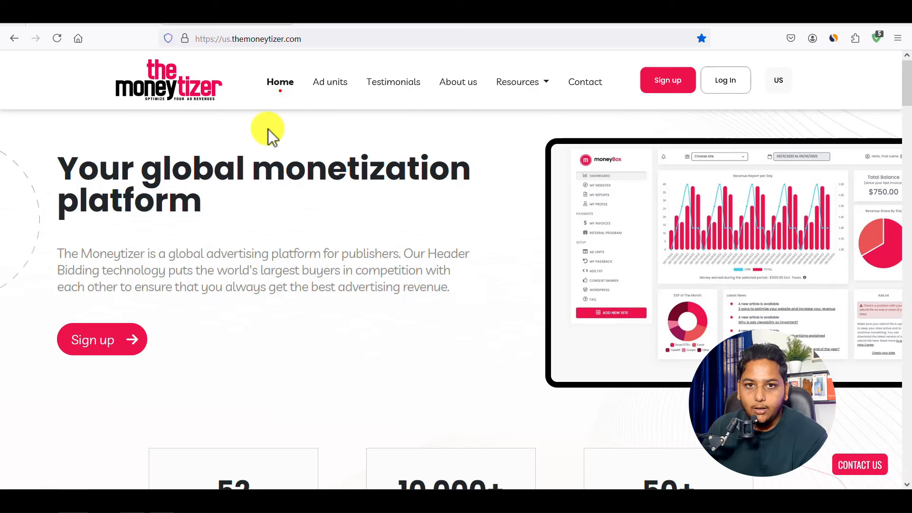
left_click(85, 23)
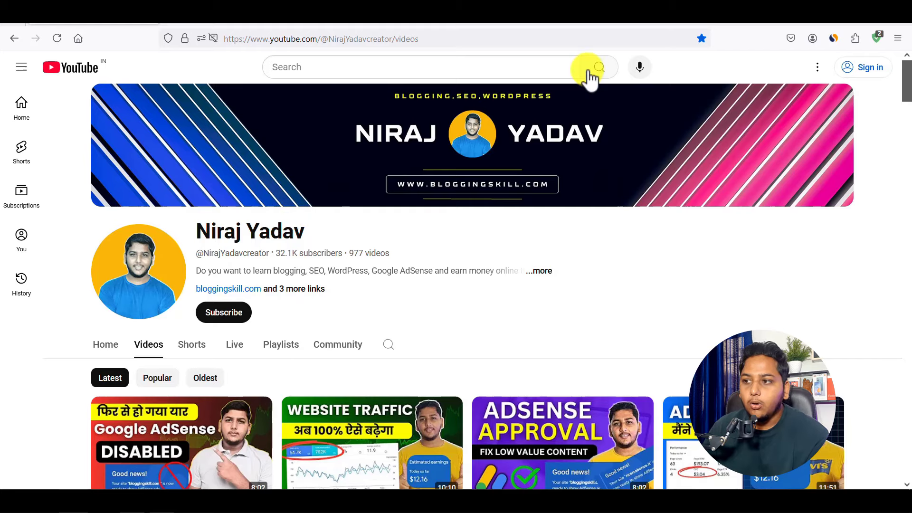
left_click(492, 23)
scroll(442, 224, "down", 15)
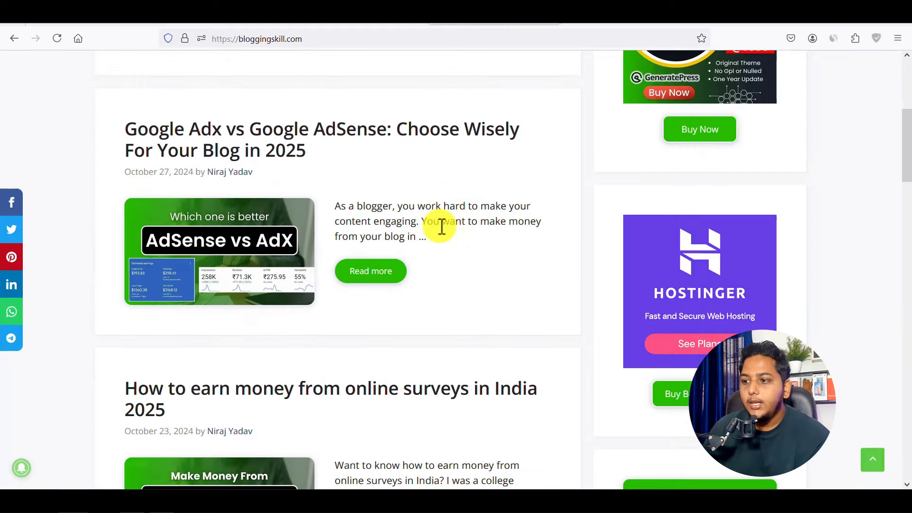